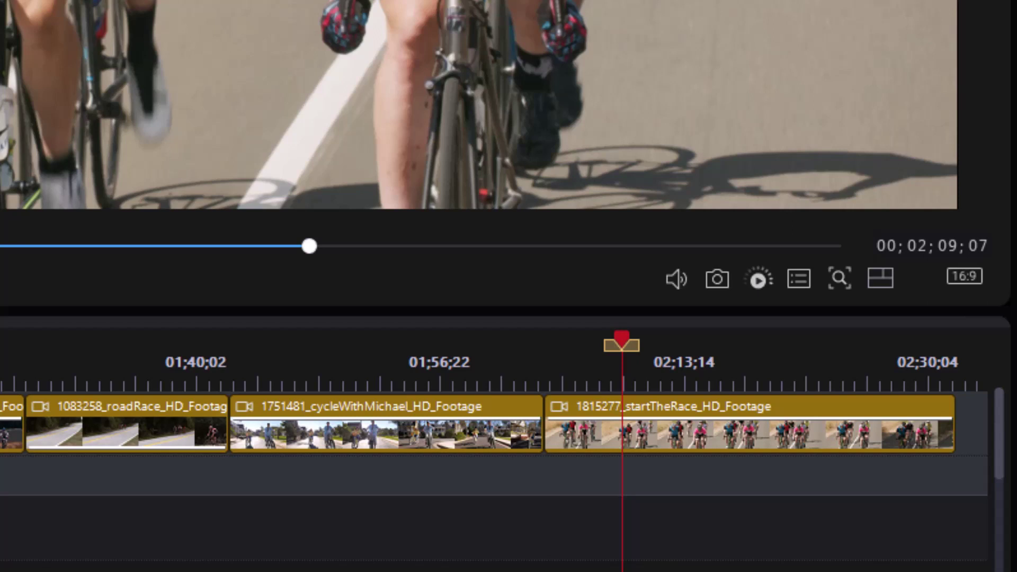
Switch the preview of the 1815277_startTheRace clip back and forth between clip mode and movie mode, ending in movie mode
click(642, 440)
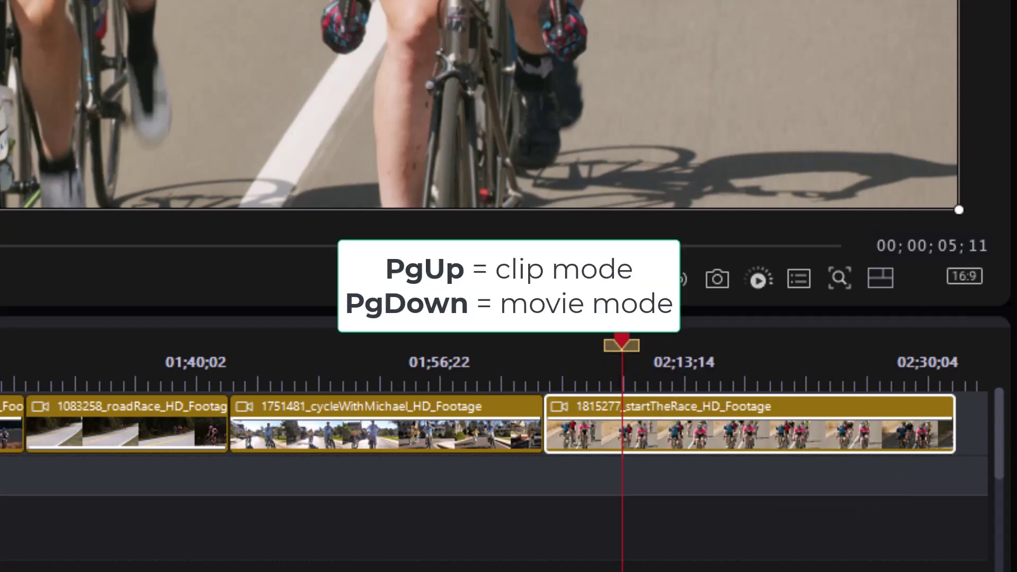
key(Page_Down)
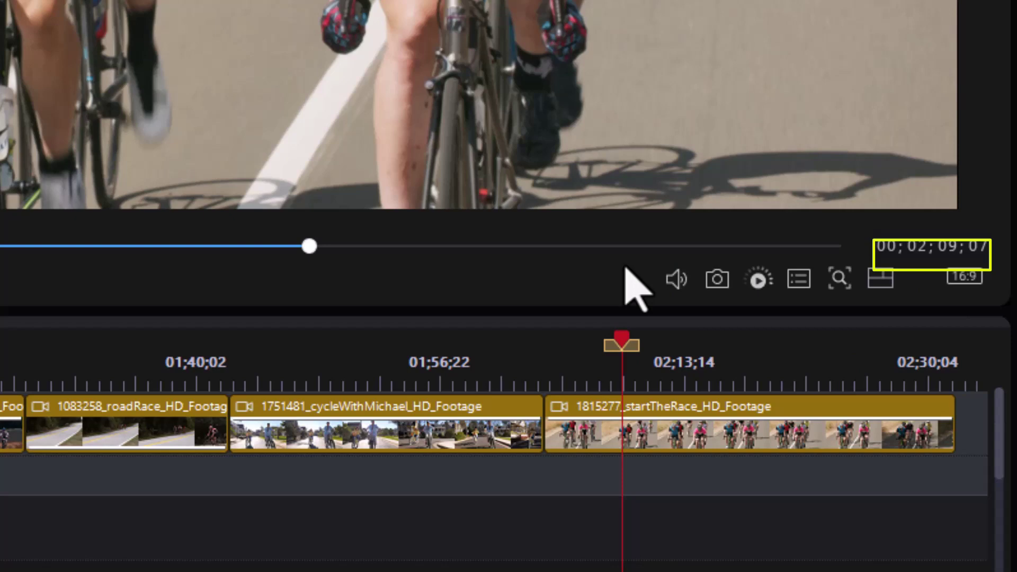
key(Page_Up)
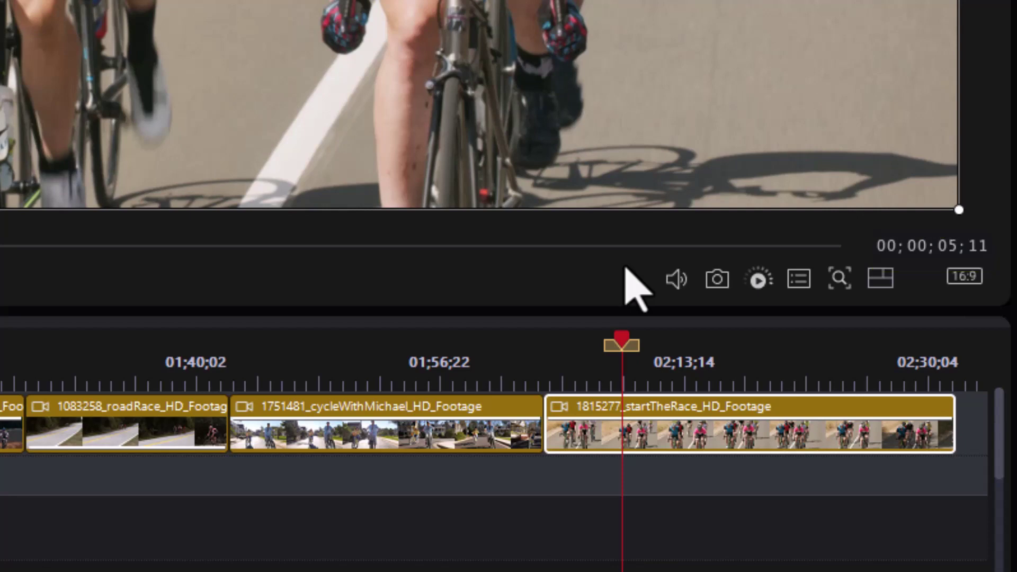
key(Escape)
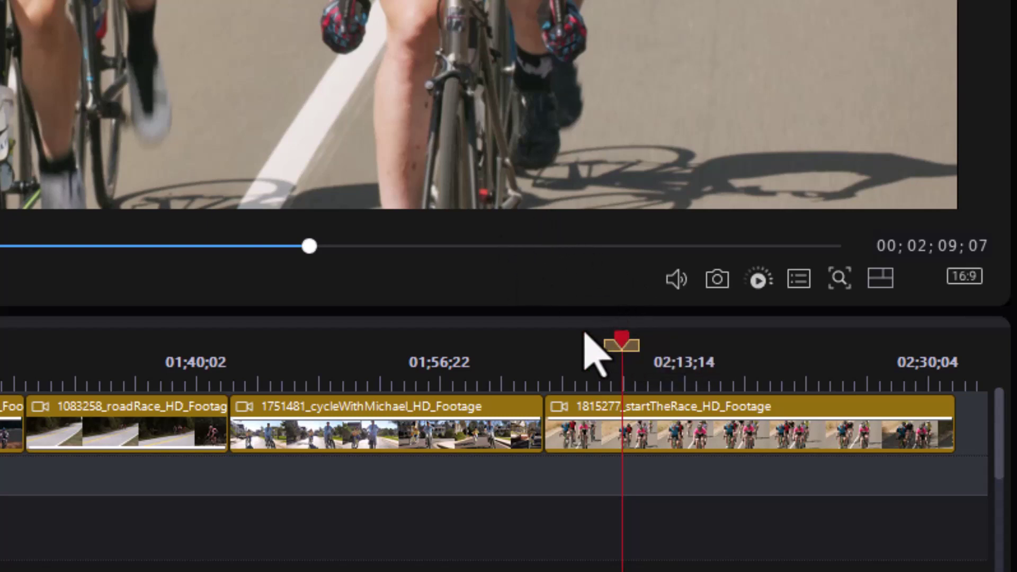
Try adding a timeline marker at 00;02;09;07 twice, undoing the first one and deleting the second
right_click(625, 341)
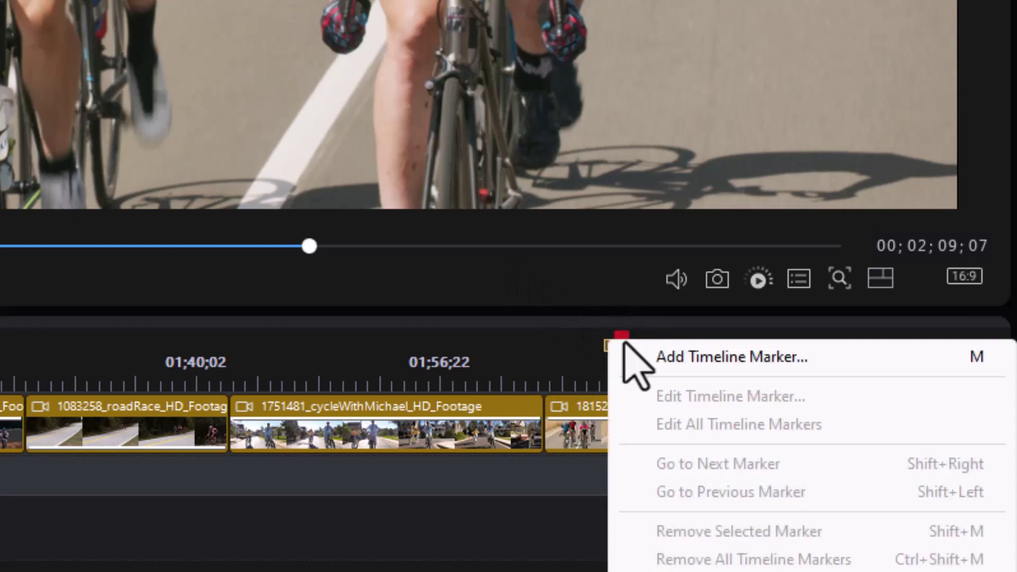
click(701, 358)
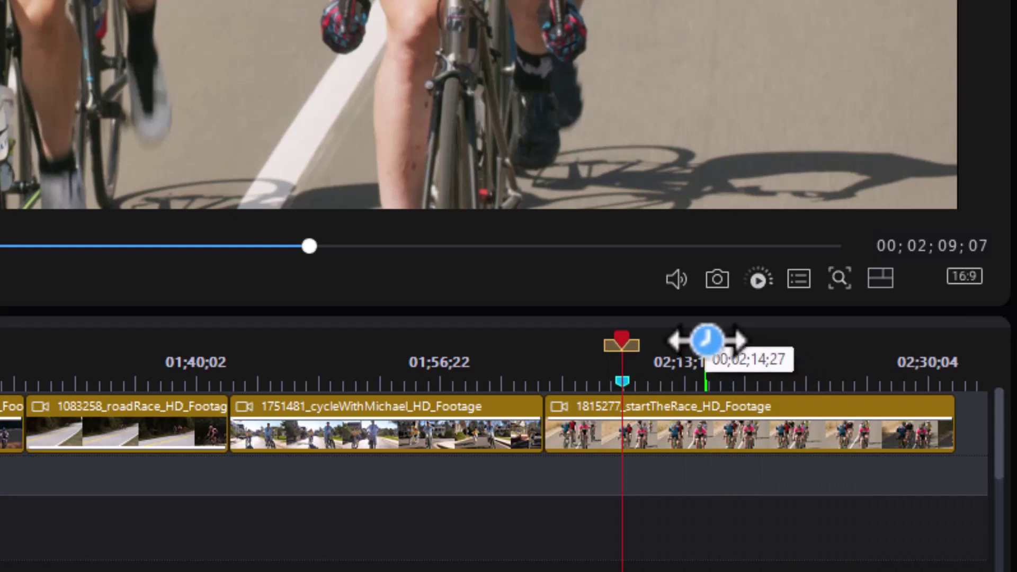
key(ctrl+z)
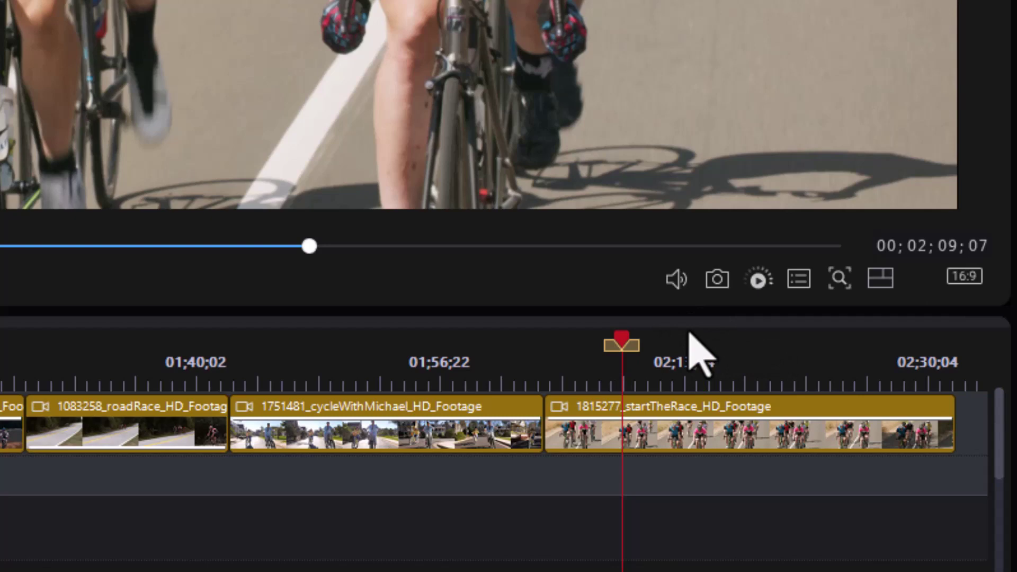
key(m)
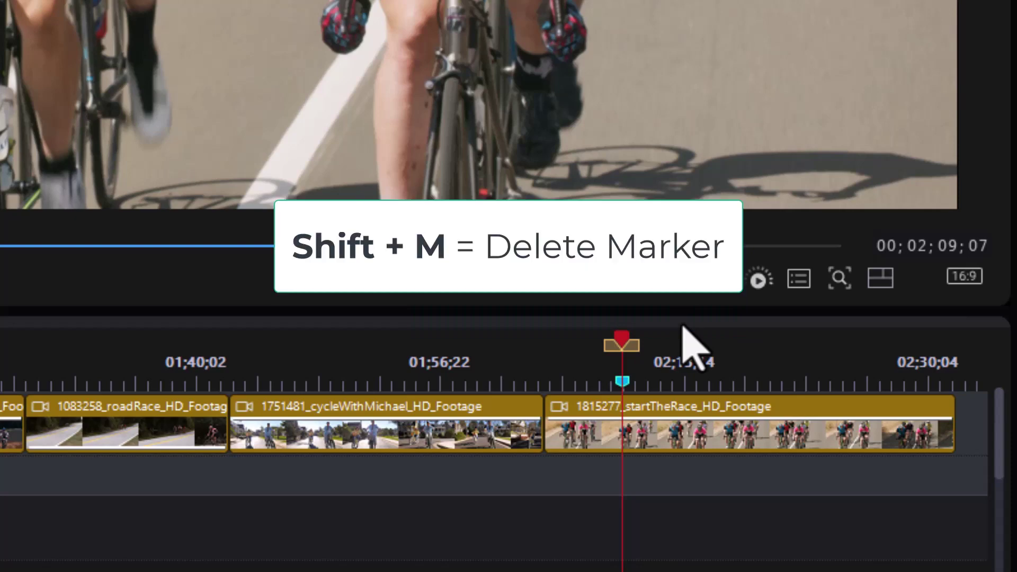
key(shift+m)
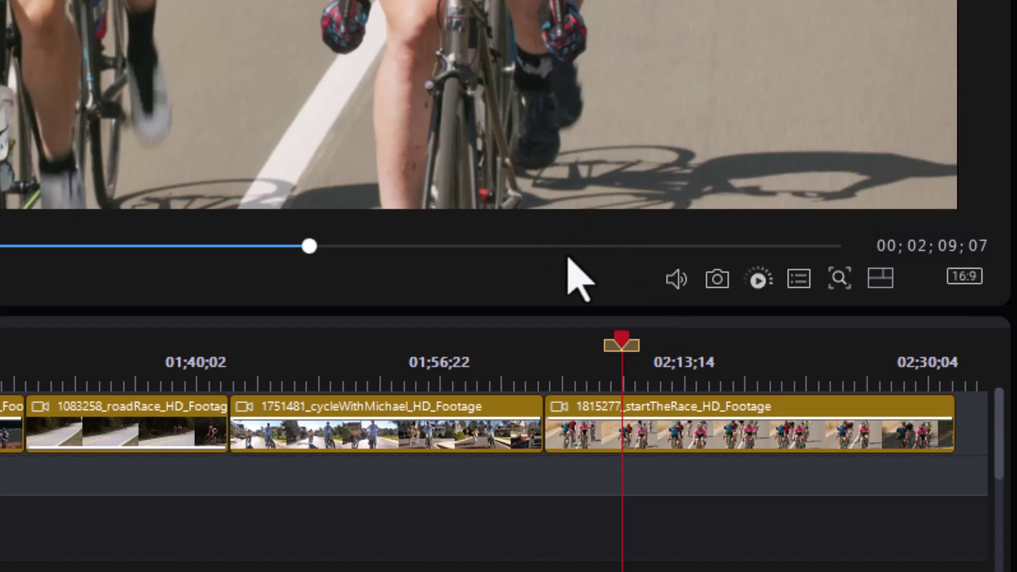
Move the playhead to 00;02;07;00 and add a timeline marker there
mouse_move(617, 338)
mouse_down()
mouse_move(643, 340)
mouse_move(610, 347)
mouse_up()
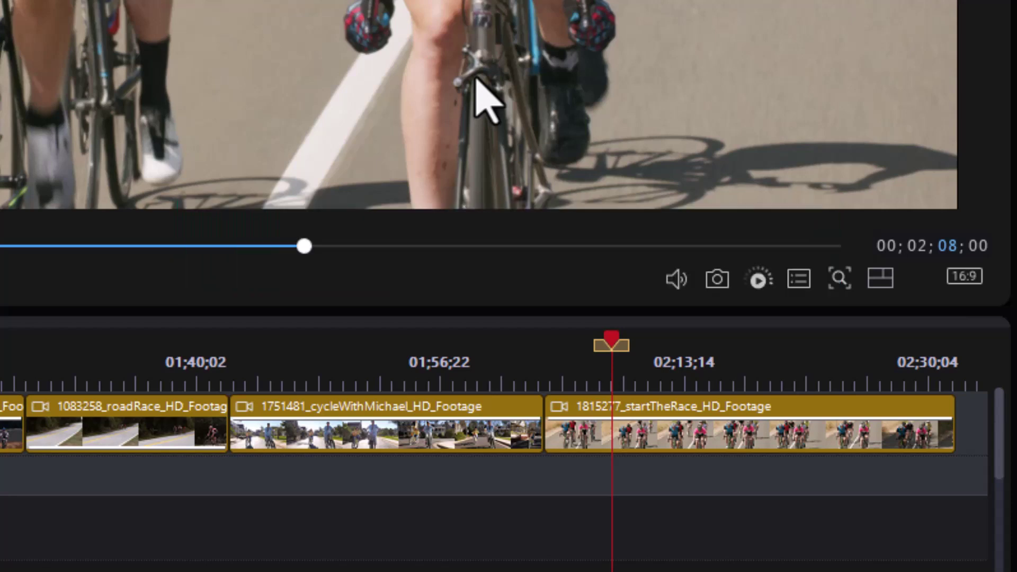
key(Left)
key(Left)
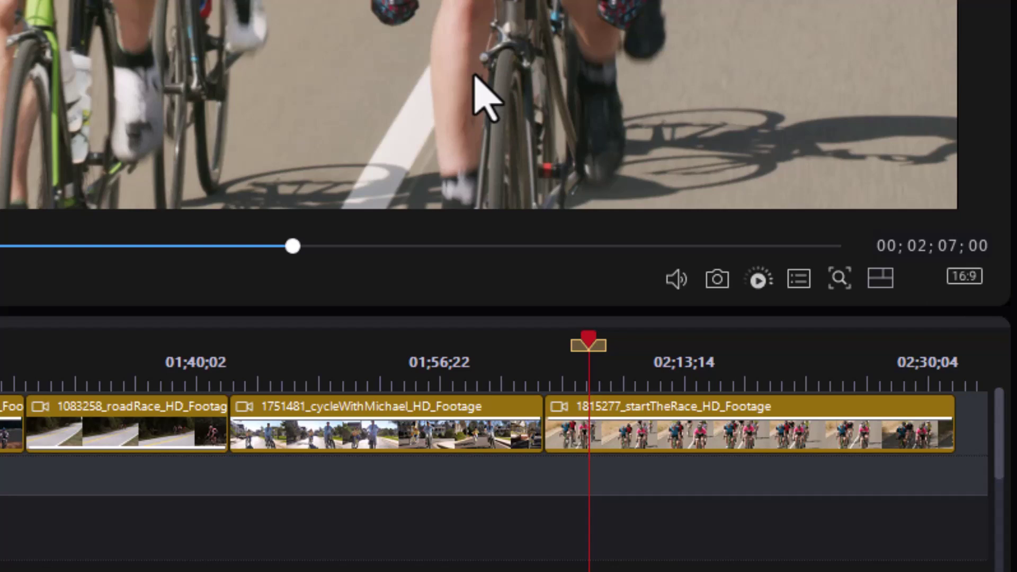
key(m)
Set the playhead timecode to 00;02;12;00 and add a timeline marker at that position
text(12)
key(Return)
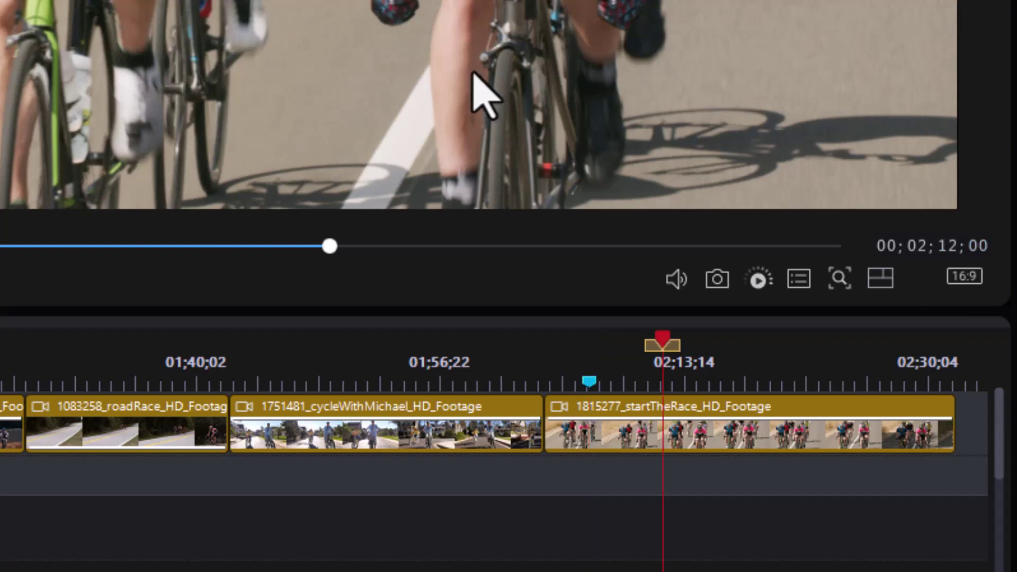
key(ctrl+F9)
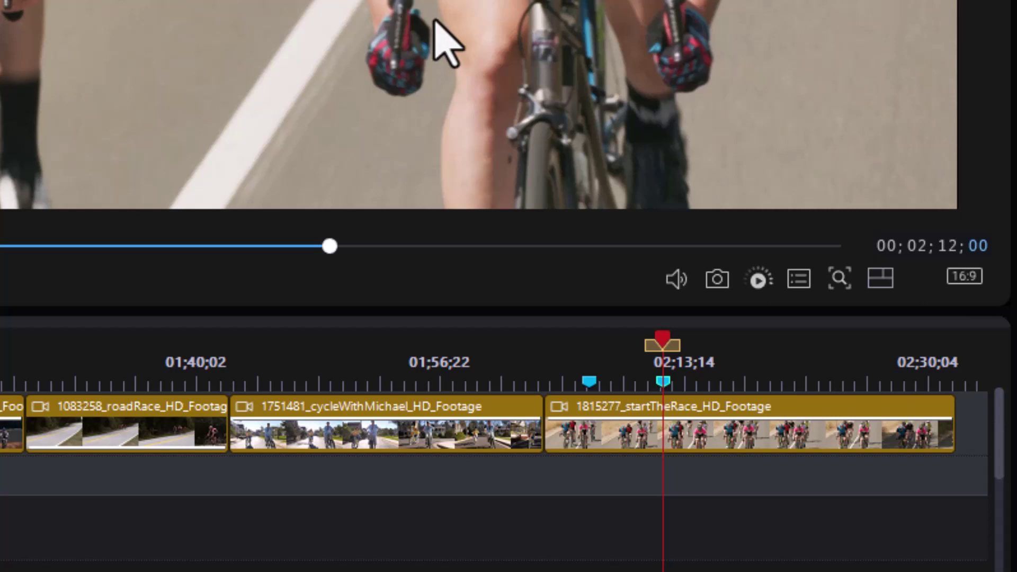
Set the playhead timecode to 00;01;18;00 and add a timeline marker over the bmxJumps clip
key(Left)
key(Down)
text(18)
key(Return)
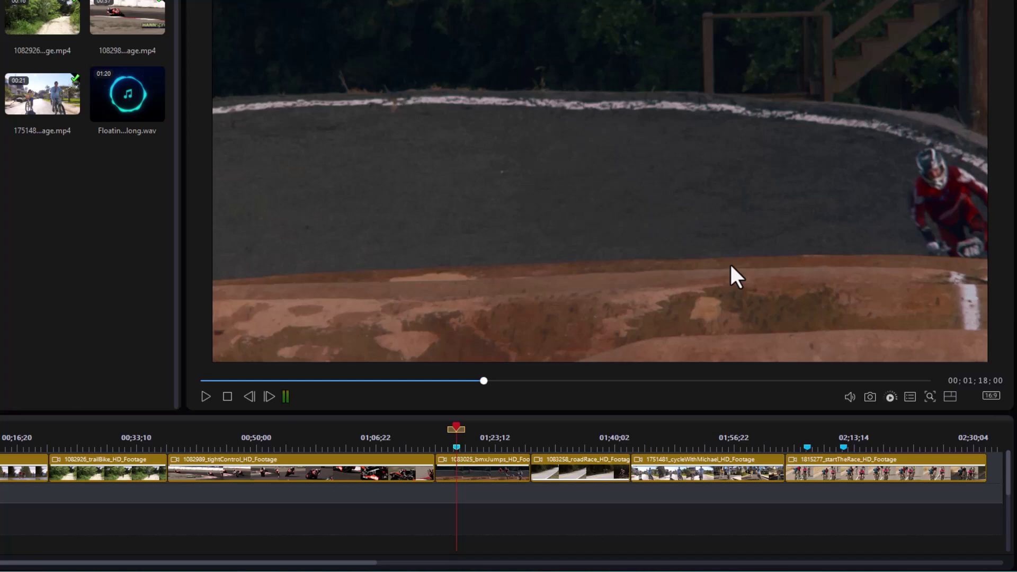
Jump the playhead forward and backward between the timeline markers, ending on the marker at 00;02;12;00
key(shift+Right)
key(shift+Right)
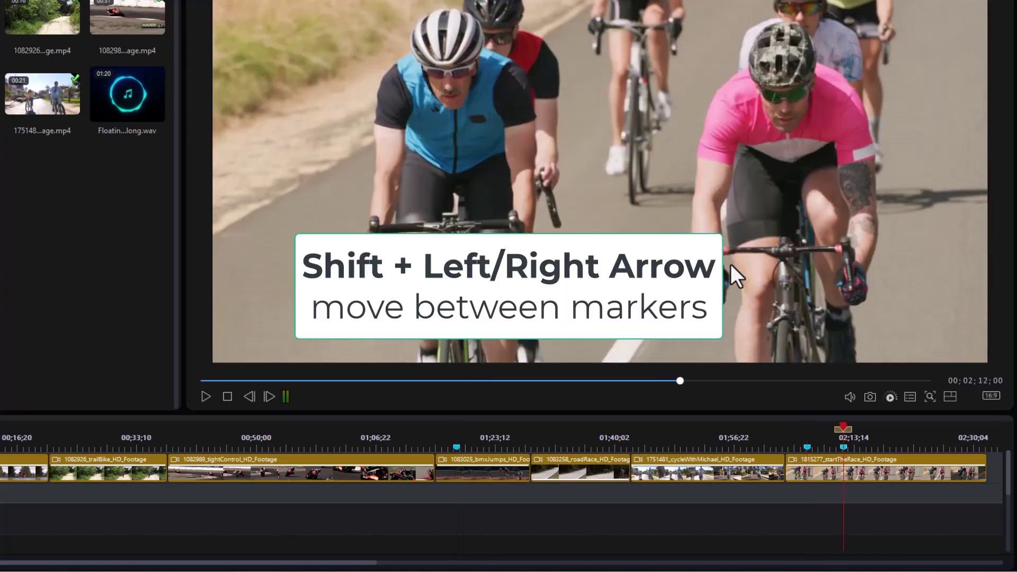
key(shift+Left)
key(shift+Left)
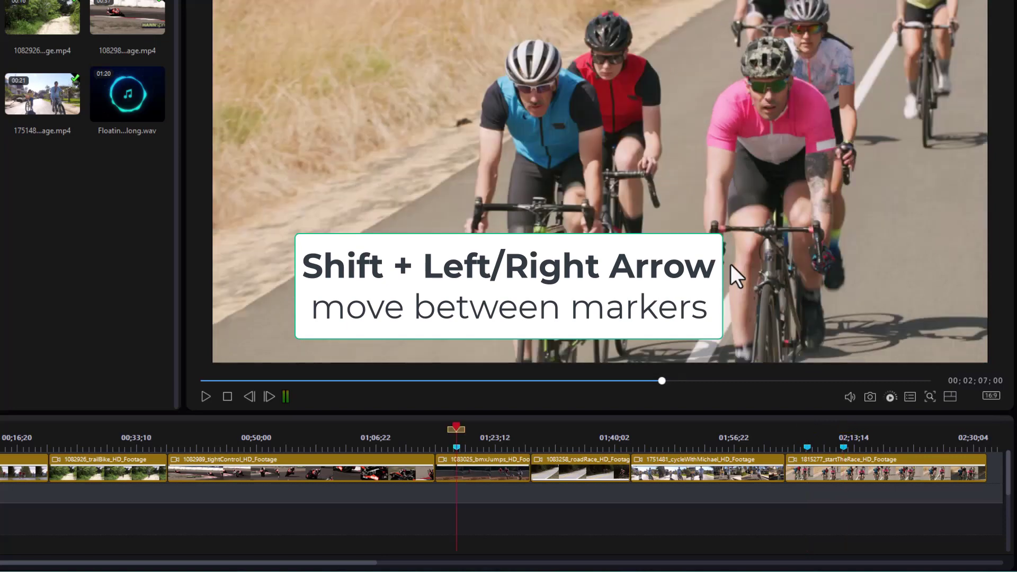
key(shift+Right)
key(shift+Right)
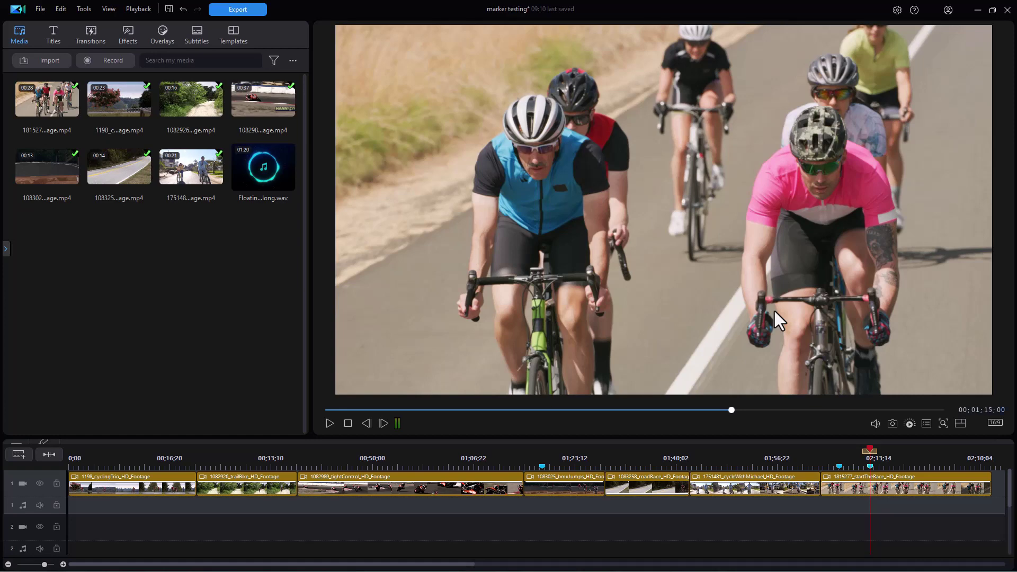
Add a timeline marker at 00;01;15;00 named "memo" with the comment "Add new music here" and an orange-red color
key(Return)
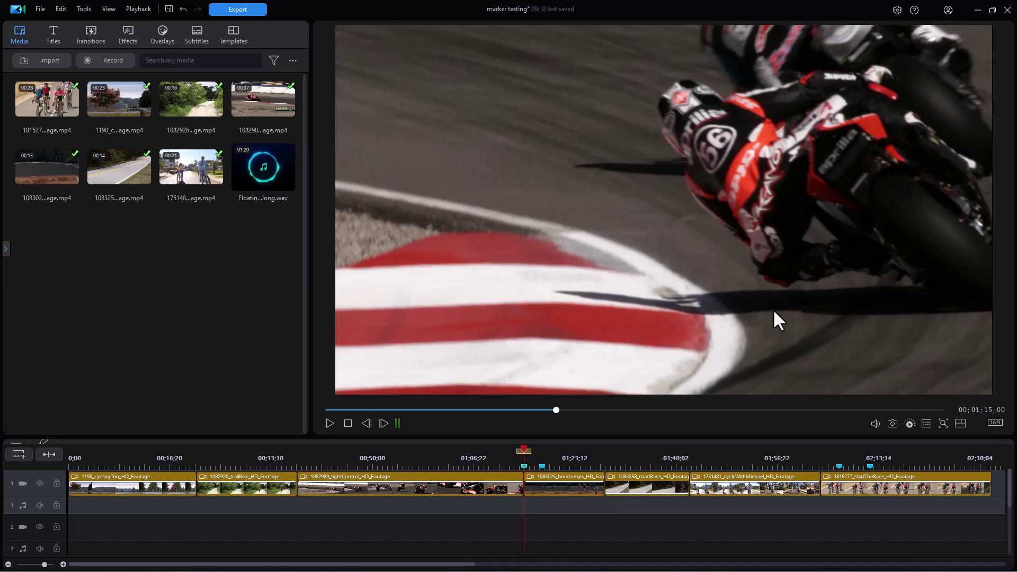
key(ctrl+F9)
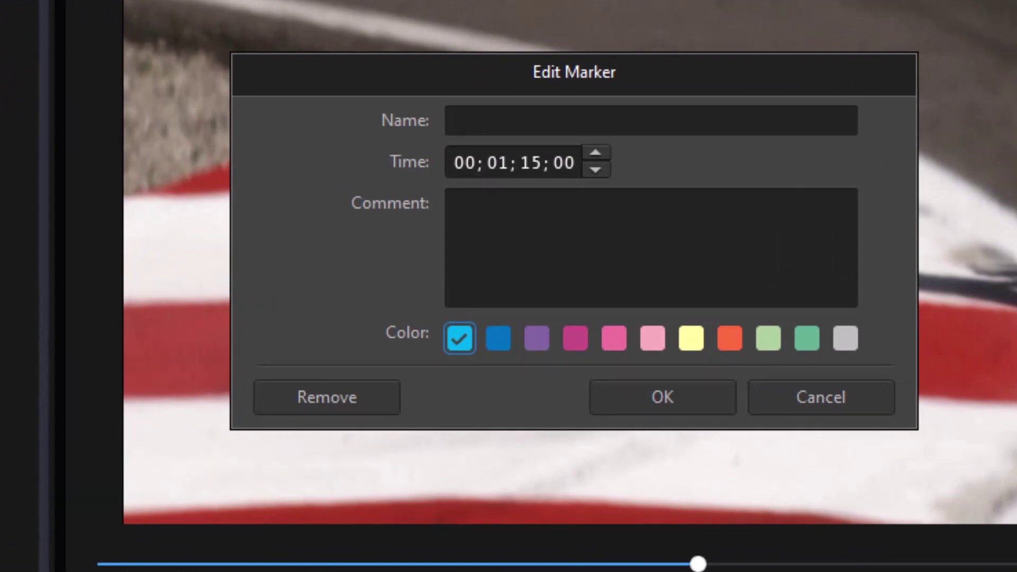
text(memo)
click(455, 203)
text(A)
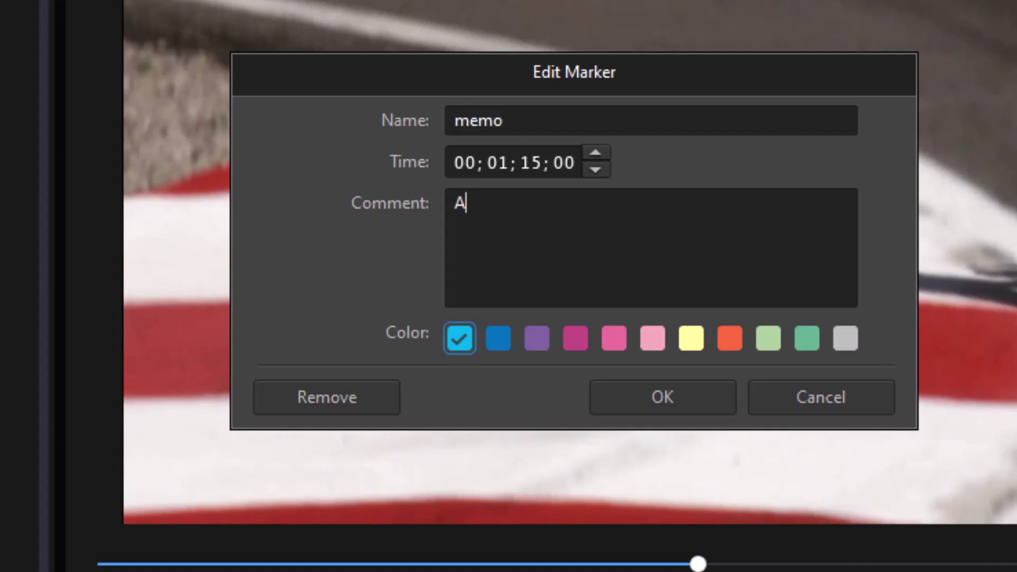
text(dd new mu)
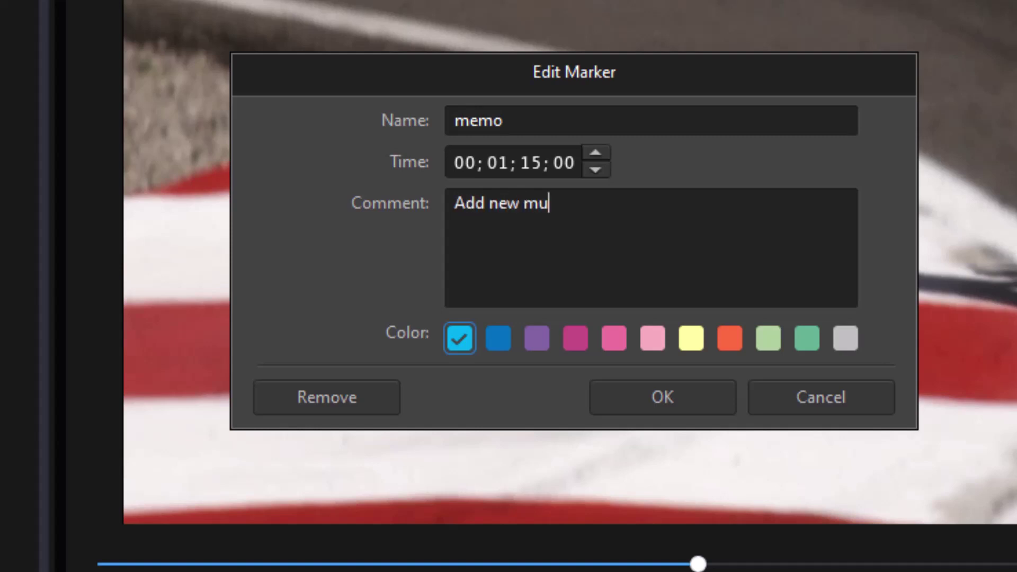
text(sic here)
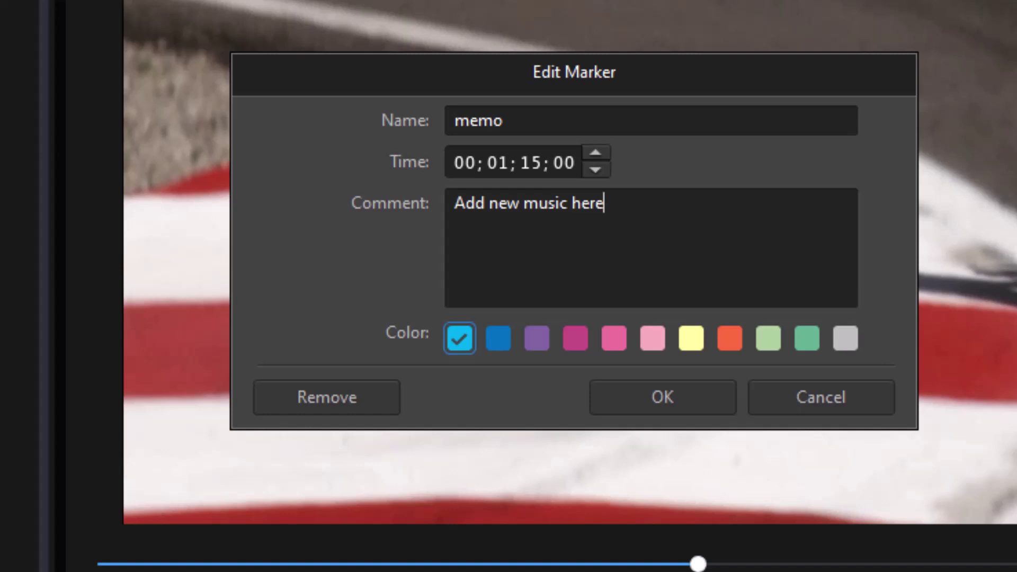
click(734, 343)
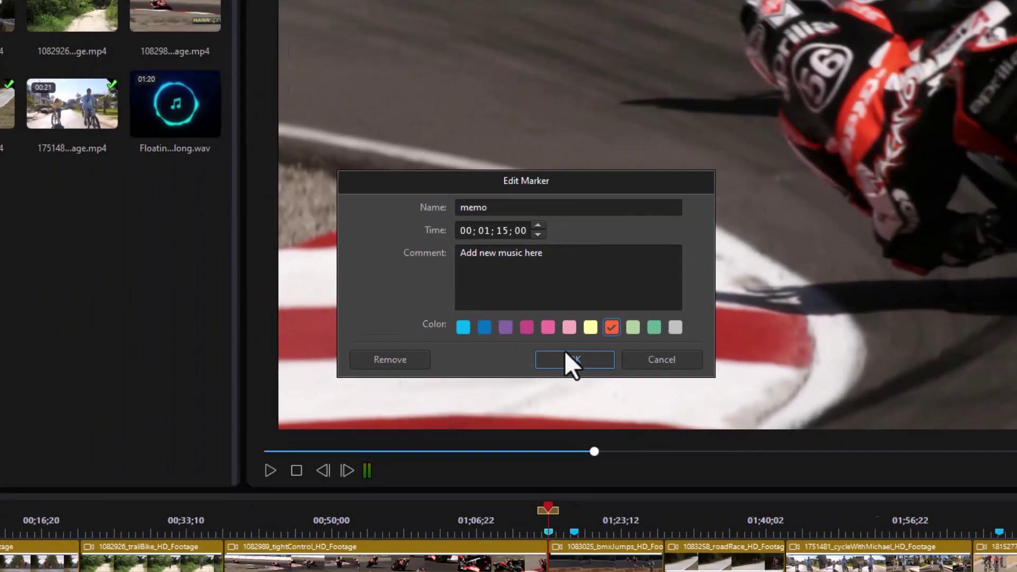
click(665, 397)
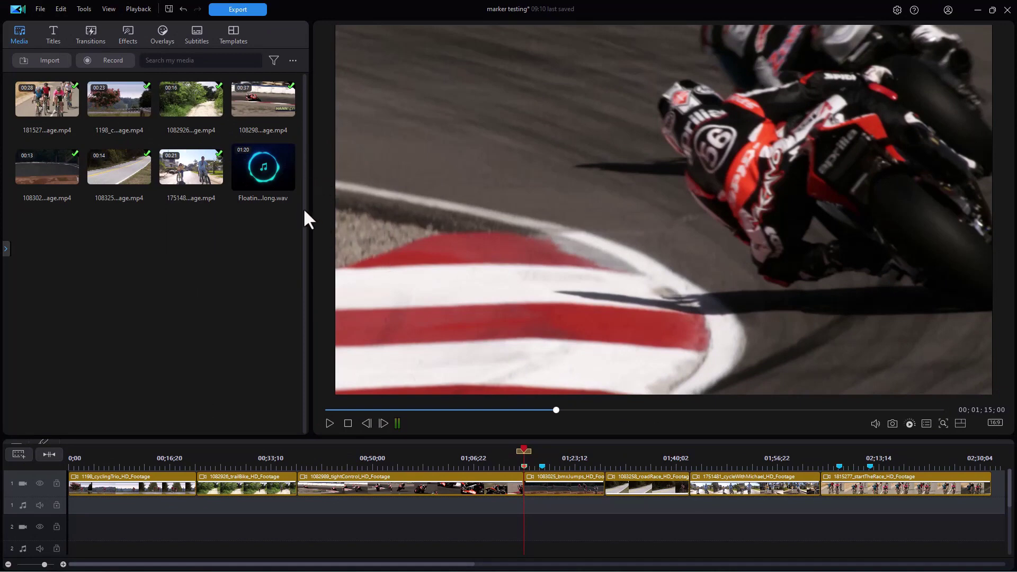
Place the Floating Guitars long music on audio track 1, starting at the orange-red marker at 00;01;15;00
drag(265, 169, 525, 510)
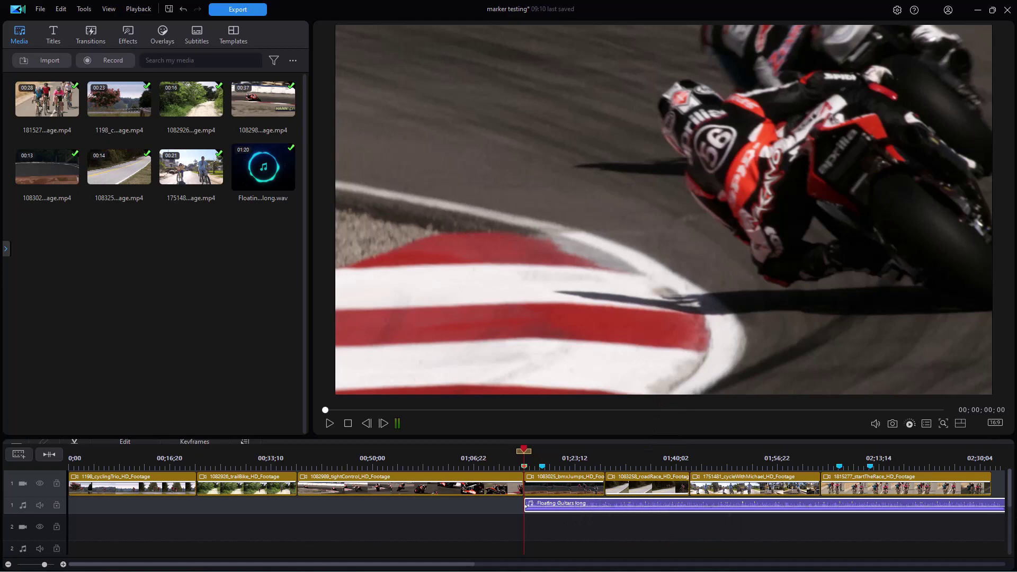
On video track 2, align the 2025 Competition title with the 00;01;18;00 marker and the EXTREME title with the 00;02;07;00 marker
drag(637, 470, 451, 460)
drag(692, 533, 363, 533)
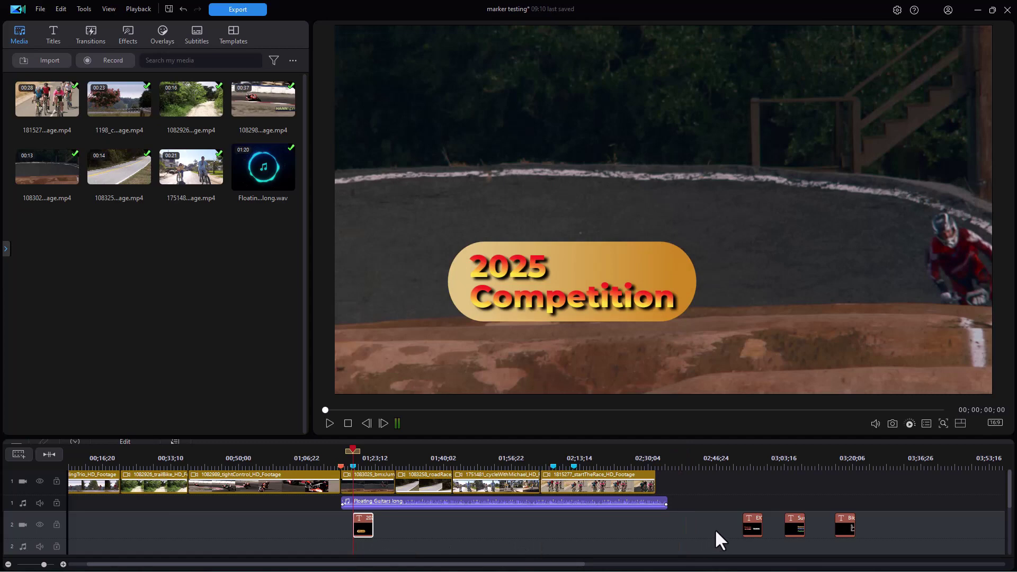
drag(752, 529, 565, 529)
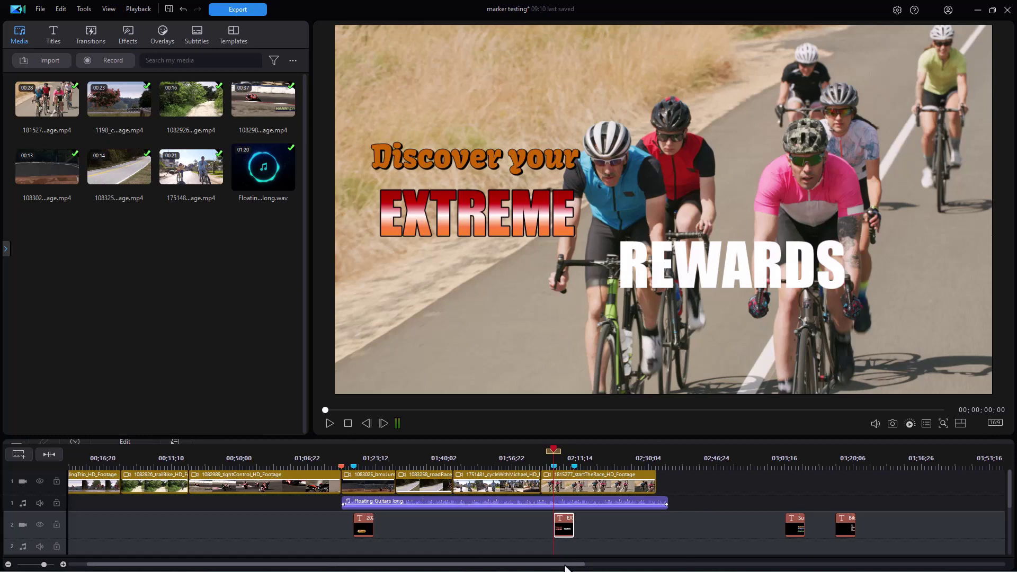
Move the green effect clip on the fx track so it starts at the 00;01;18;00 marker
drag(570, 567, 539, 569)
drag(1009, 492, 404, 544)
drag(304, 527, 398, 533)
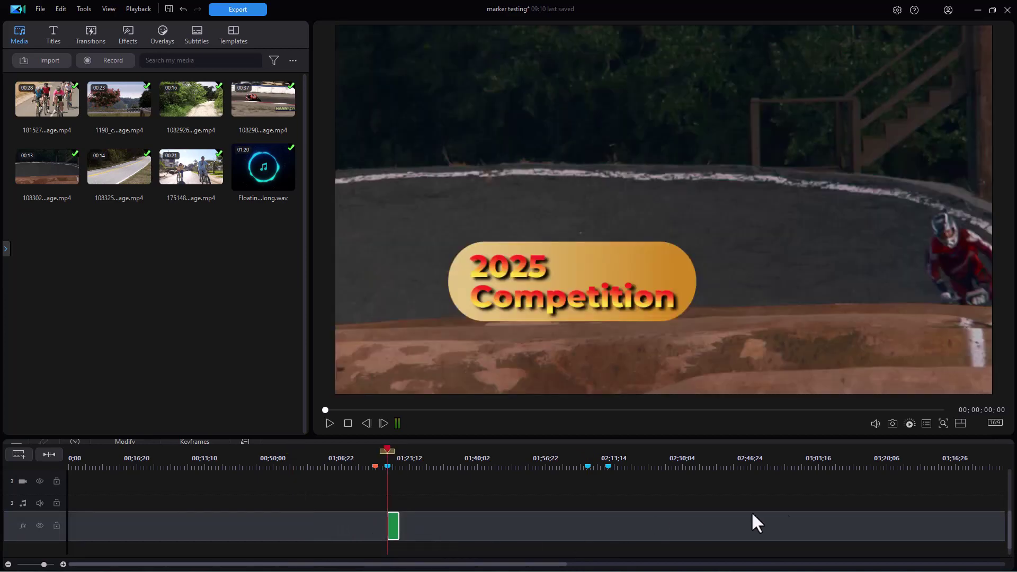
drag(1010, 536, 993, 486)
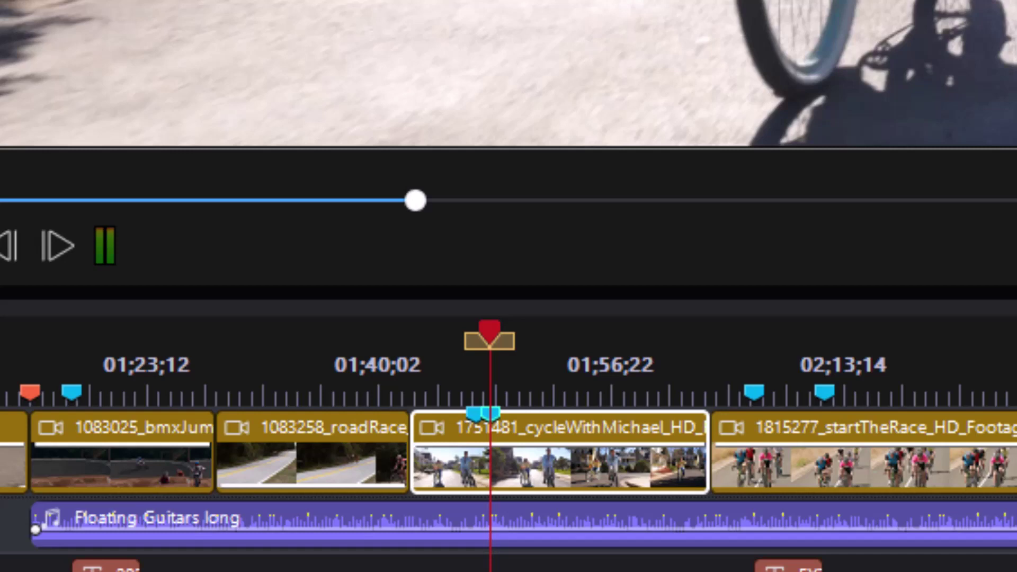
Step the playhead back and forth through the timeline markers and the clip markers on the 1751481_cycleWithMichael clip
drag(629, 340, 704, 341)
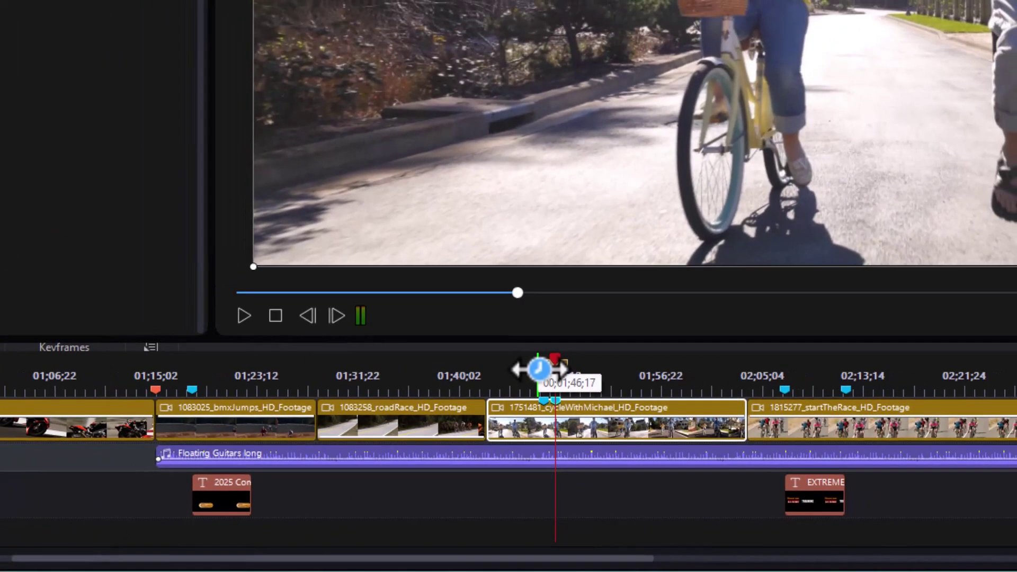
key(Page_Down)
click(541, 369)
key(Page_Up)
key(Page_Up)
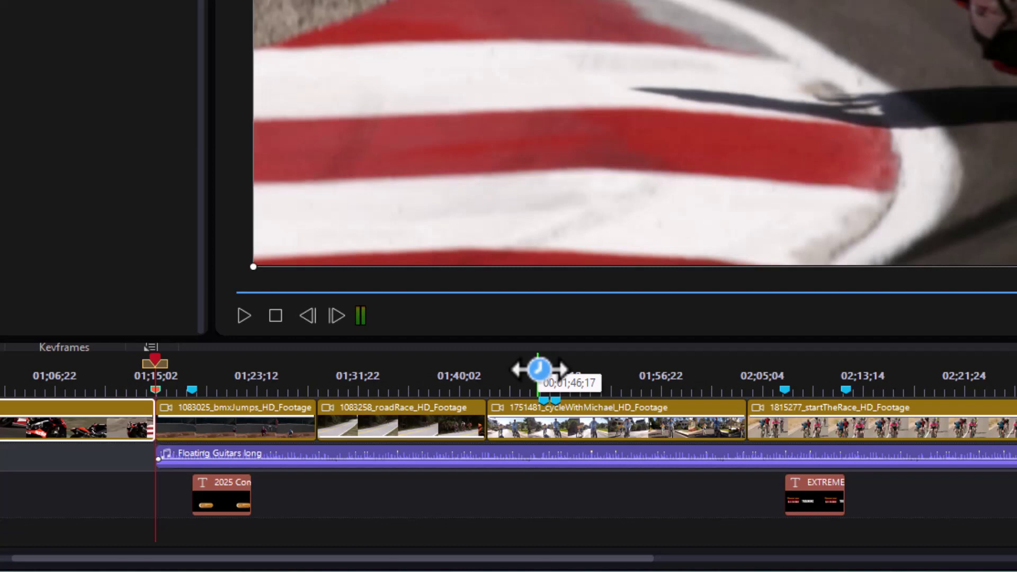
click(539, 369)
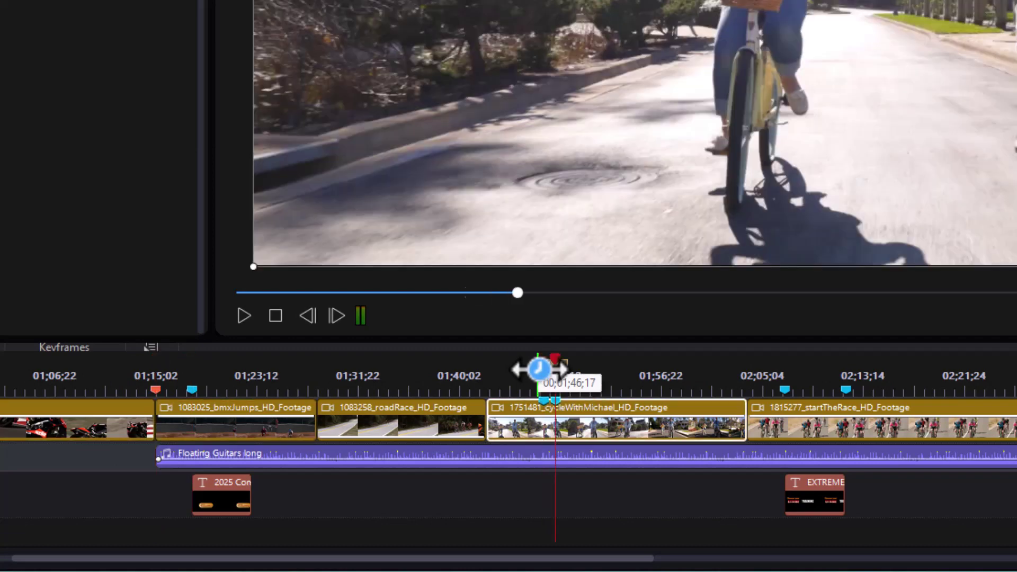
key(Page_Down)
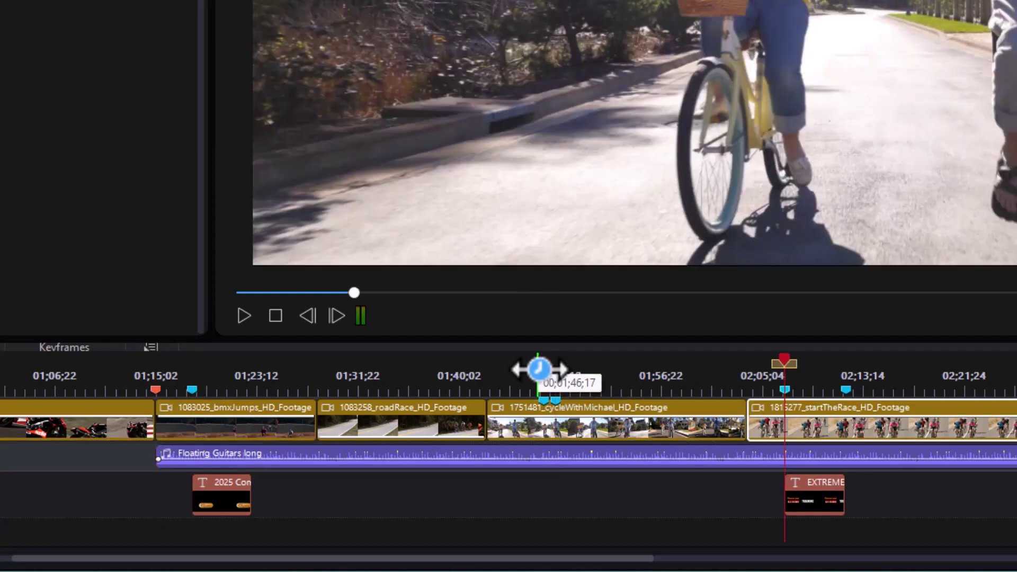
key(Page_Down)
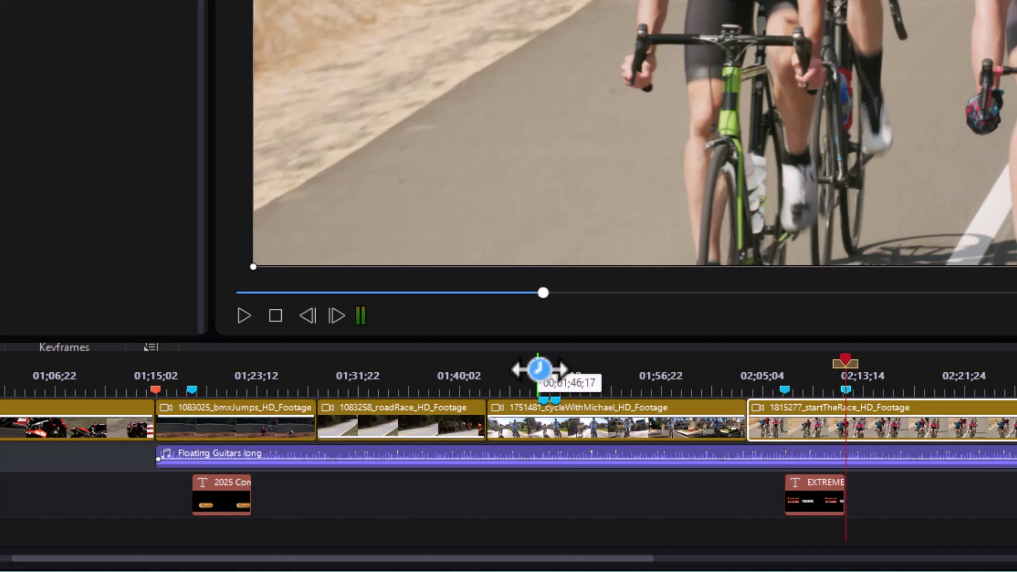
key(Page_Up)
key(Page_Up)
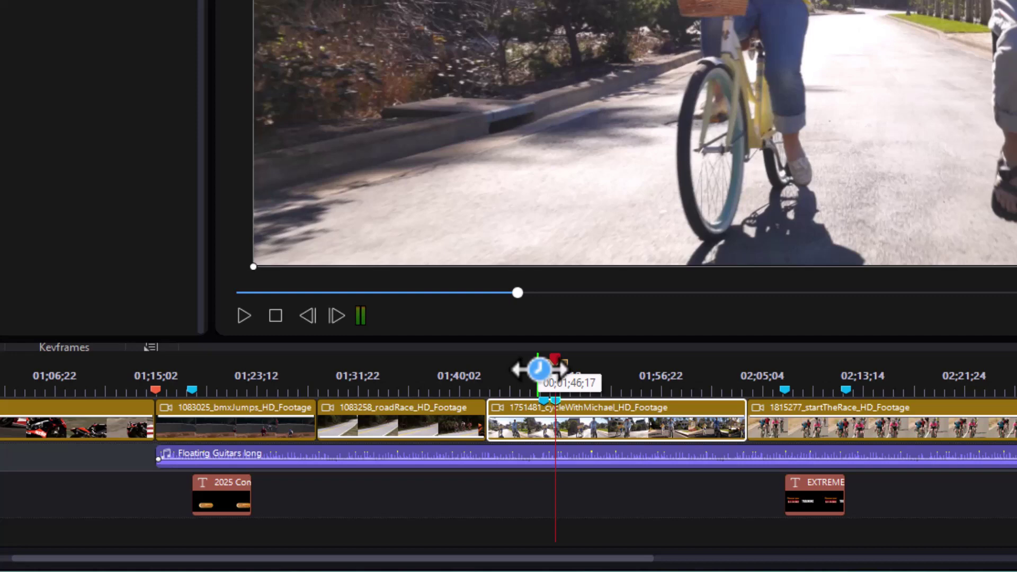
Try removing all timeline markers at once with no clip selected, and undo the removal
click(539, 370)
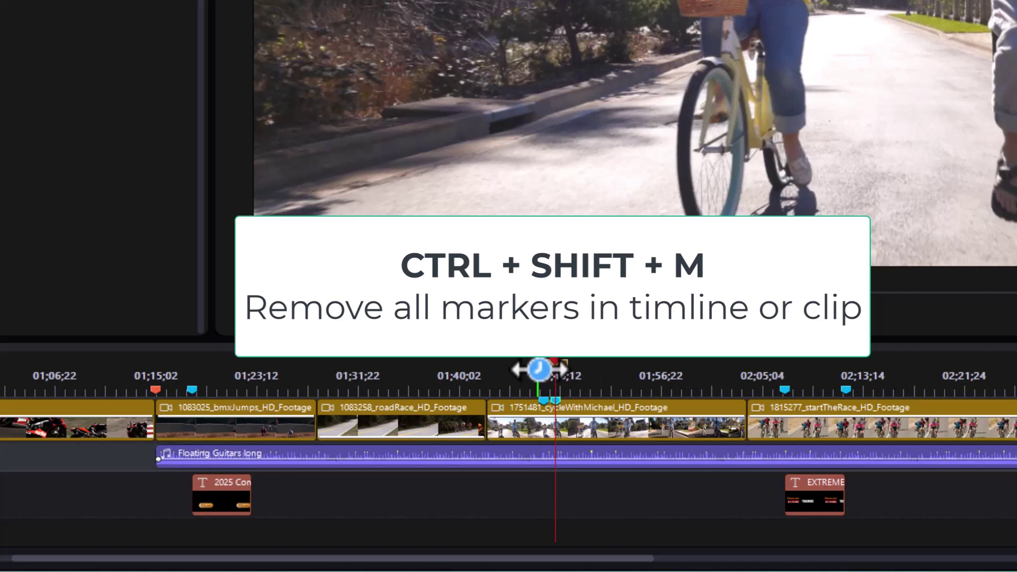
key(ctrl+shift+m)
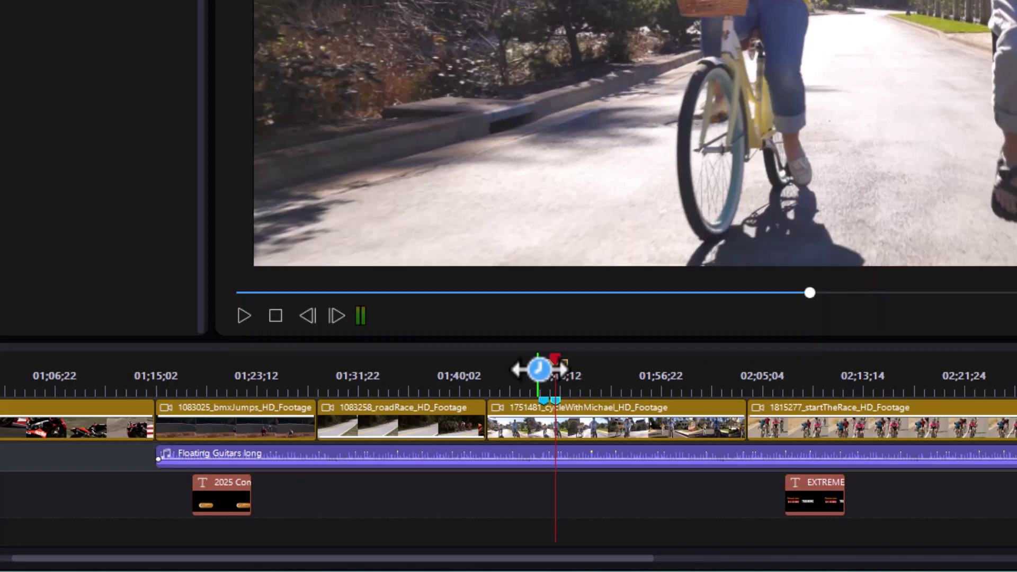
key(ctrl+z)
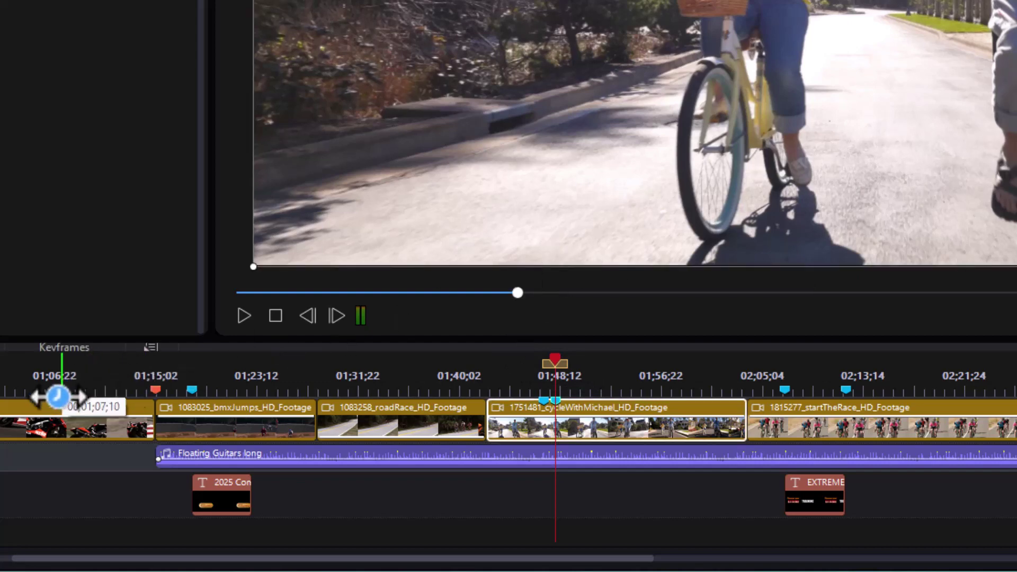
Add clip markers to 1083025_bmxJumps_HD_Footage just after 01;23;12 and to 1083258_roadRace_HD_Footage at clip time 00;00;05;23
click(262, 377)
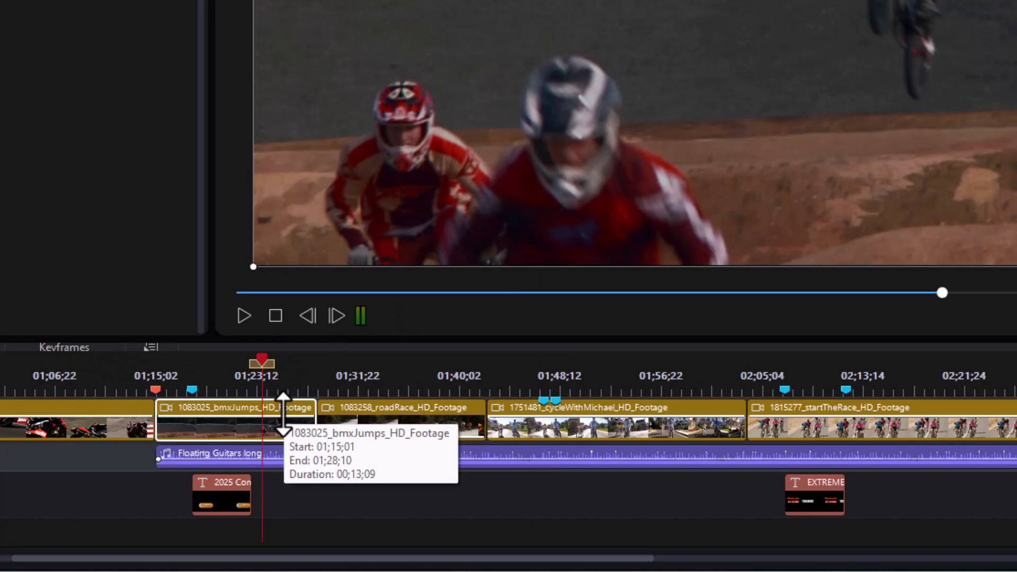
click(387, 379)
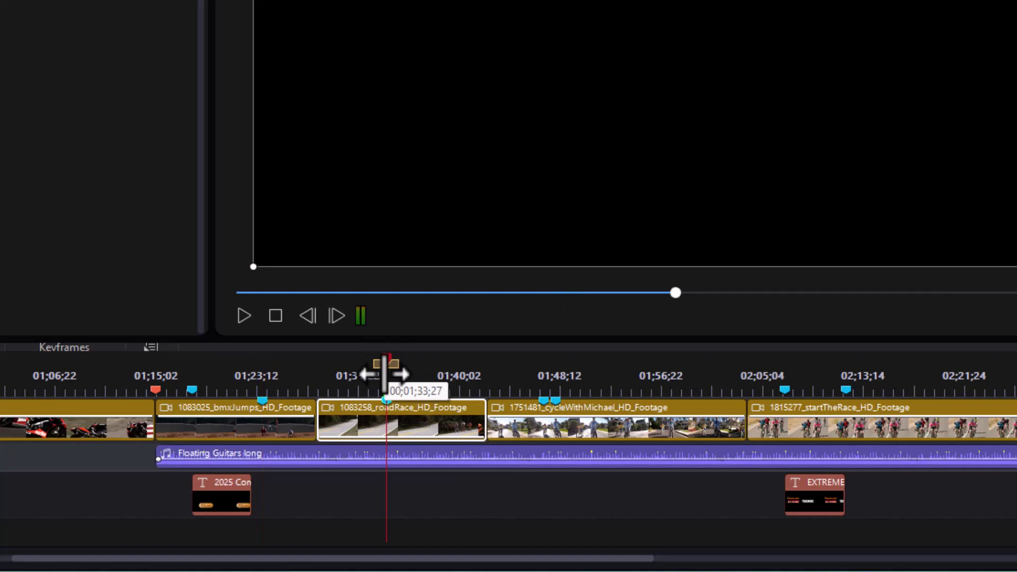
double_click(386, 375)
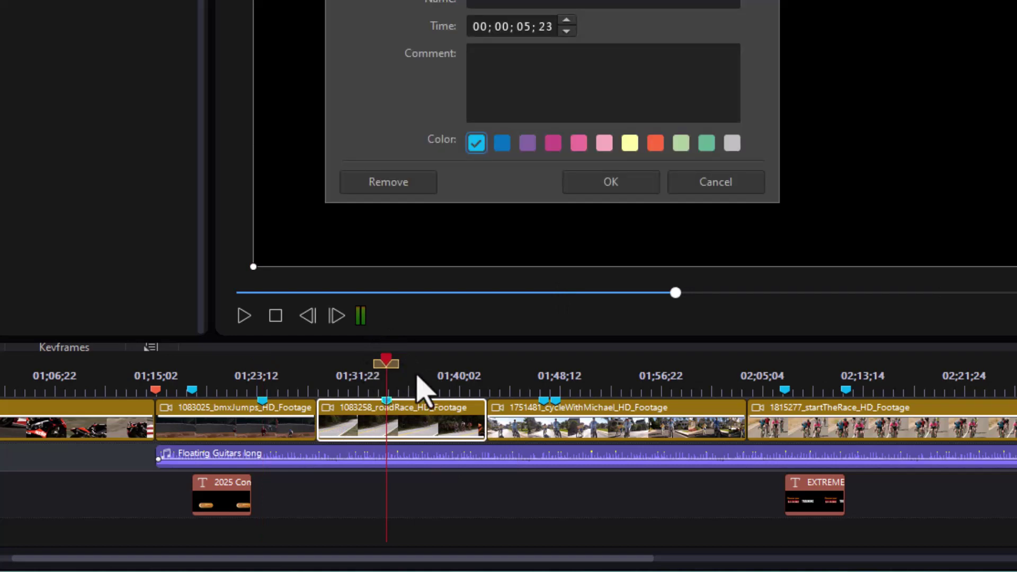
key(Escape)
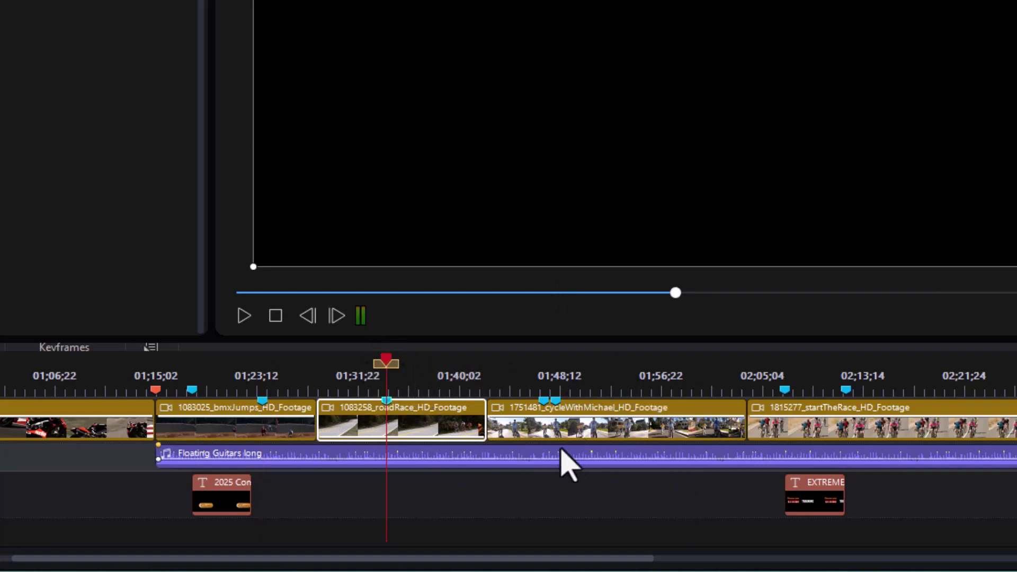
Remove all clip markers from 1751481_cycleWithMichael_HD_Footage and select the 1083258_roadRace_HD_Footage clip
click(670, 432)
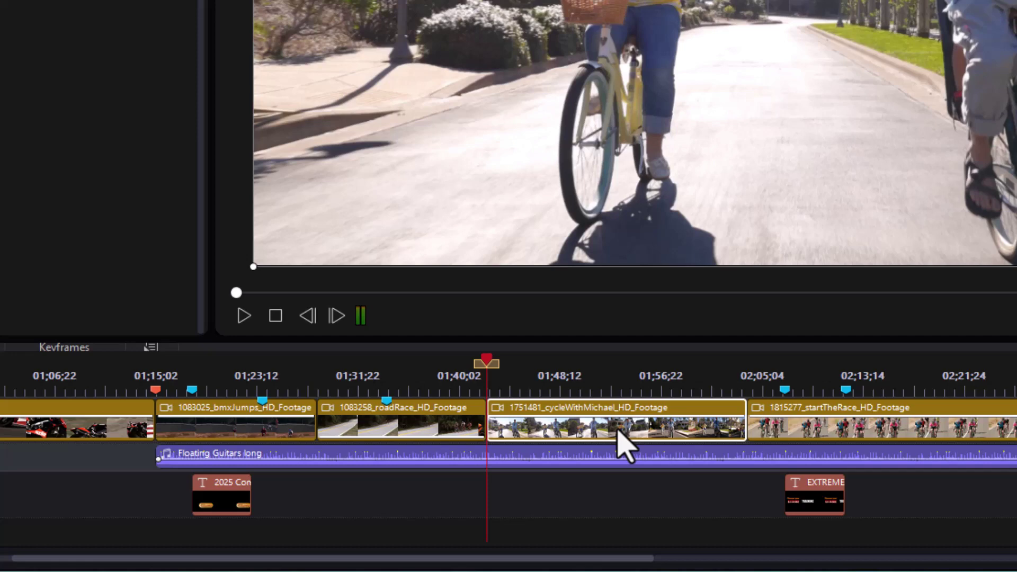
click(431, 436)
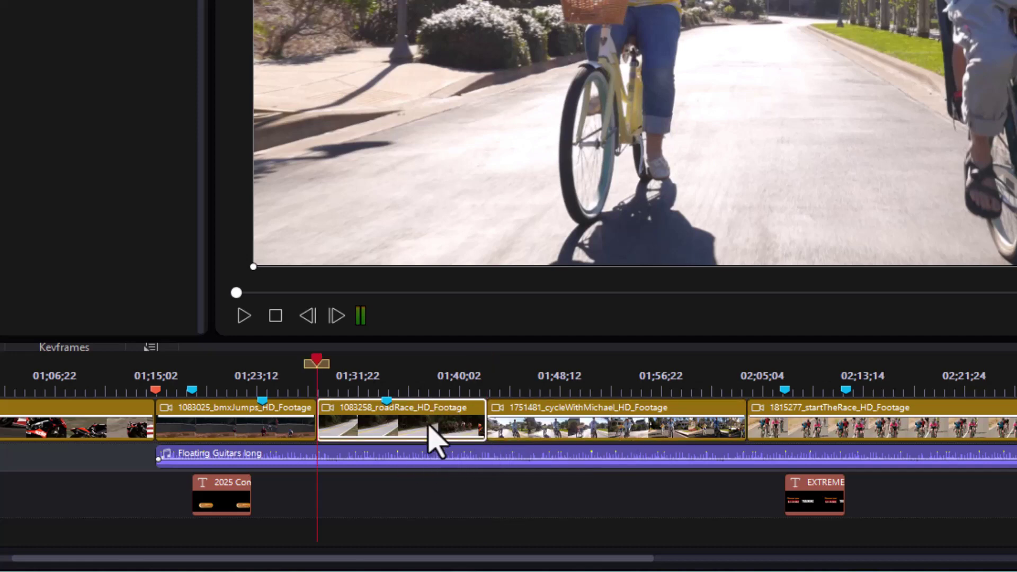